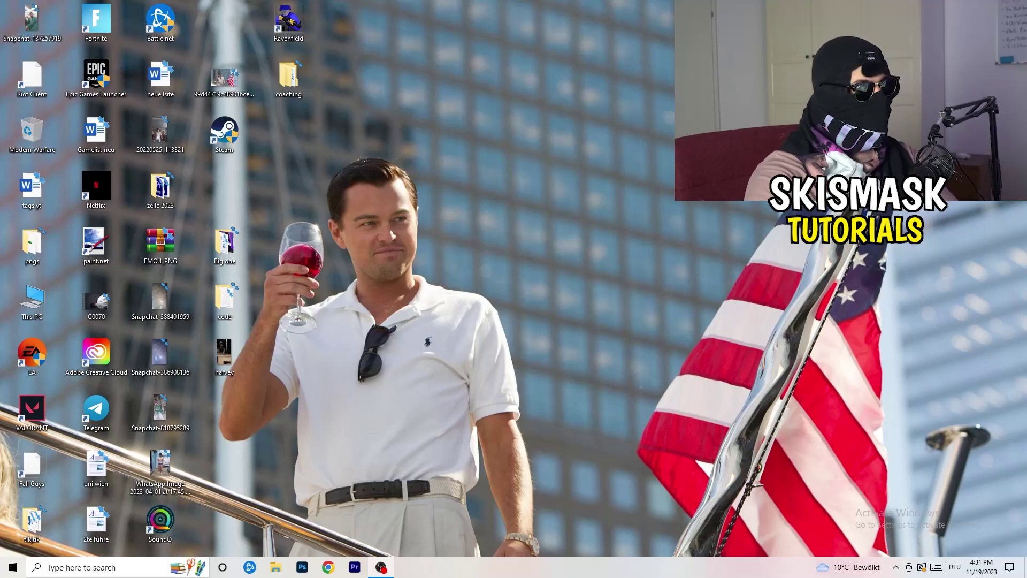
- Launch NVIDIA Control Panel from the desktop's right-click menu
{"action": "right_click", "coordinate": [552, 191]}
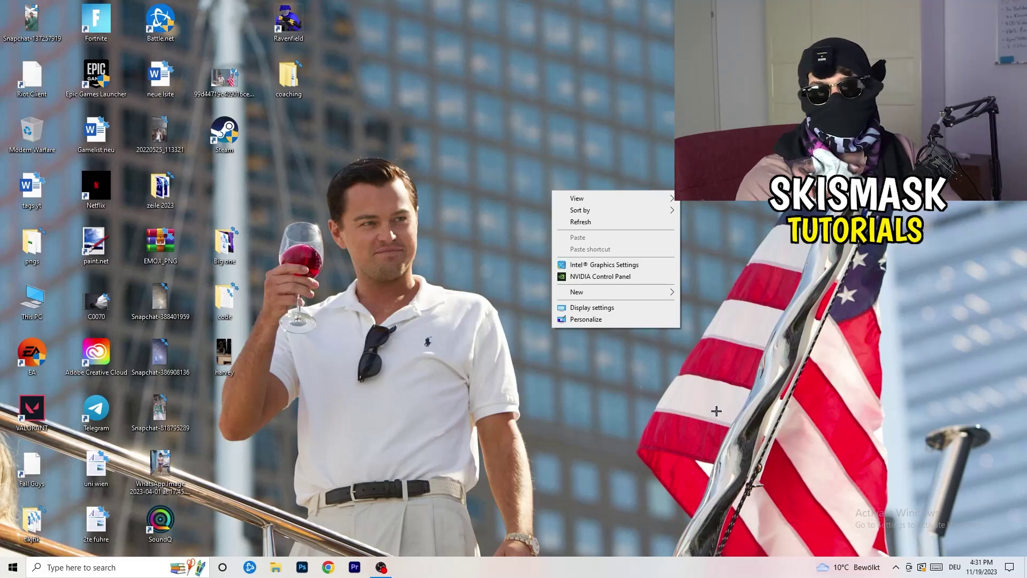
{"action": "left_click", "coordinate": [717, 375]}
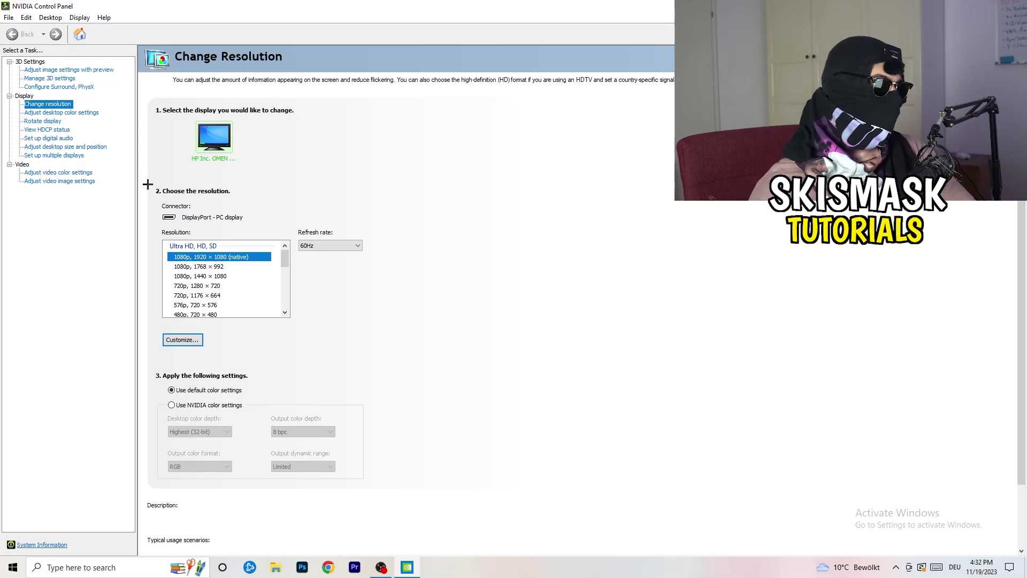
- Start a new custom resolution and enter 1440 × 1040 as its width and height
{"action": "left_click", "coordinate": [182, 339]}
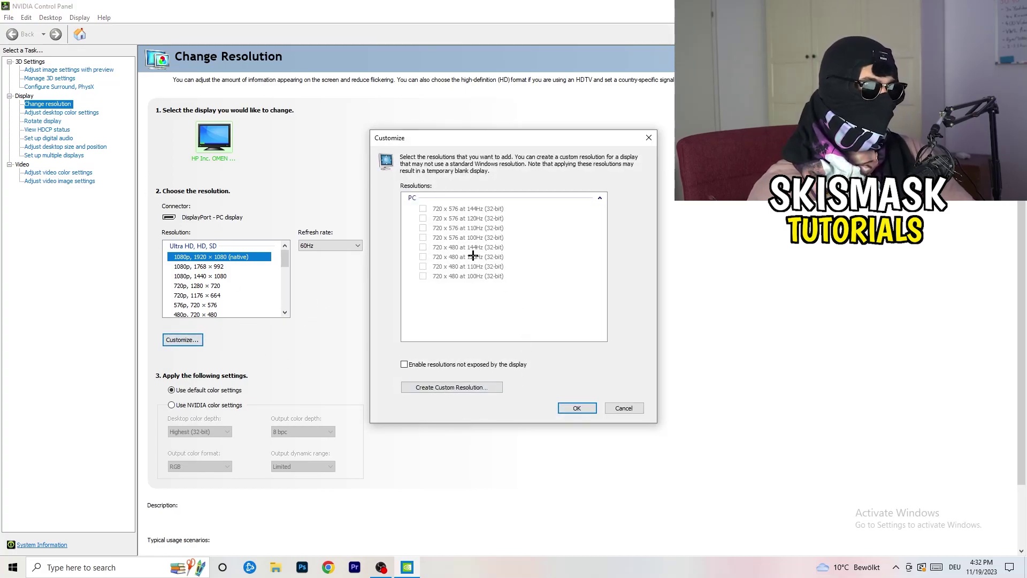
{"action": "left_click", "coordinate": [467, 387]}
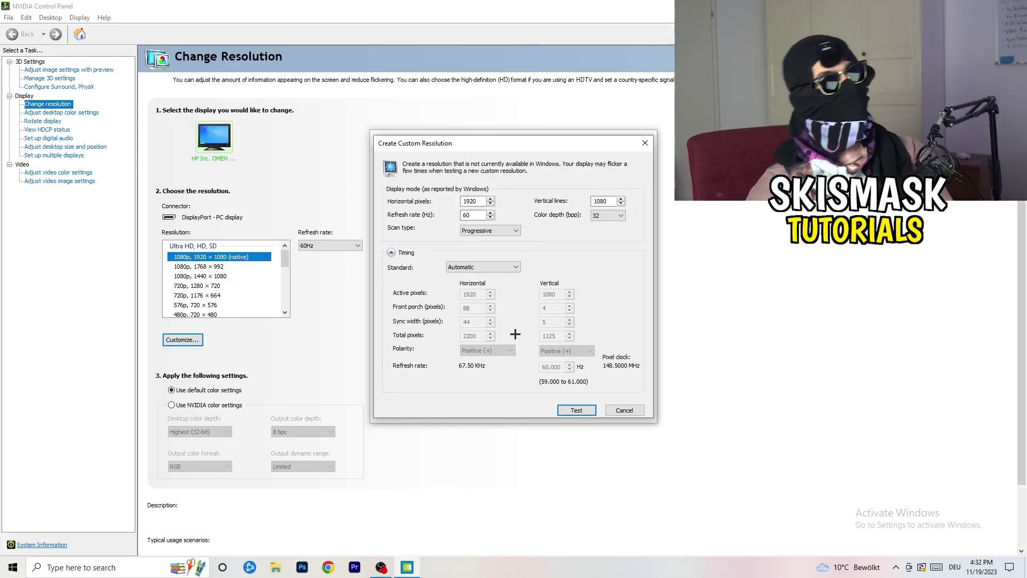
{"action": "left_click", "coordinate": [479, 202]}
{"action": "left_click_drag", "start_coordinate": [480, 203], "coordinate": [447, 199]}
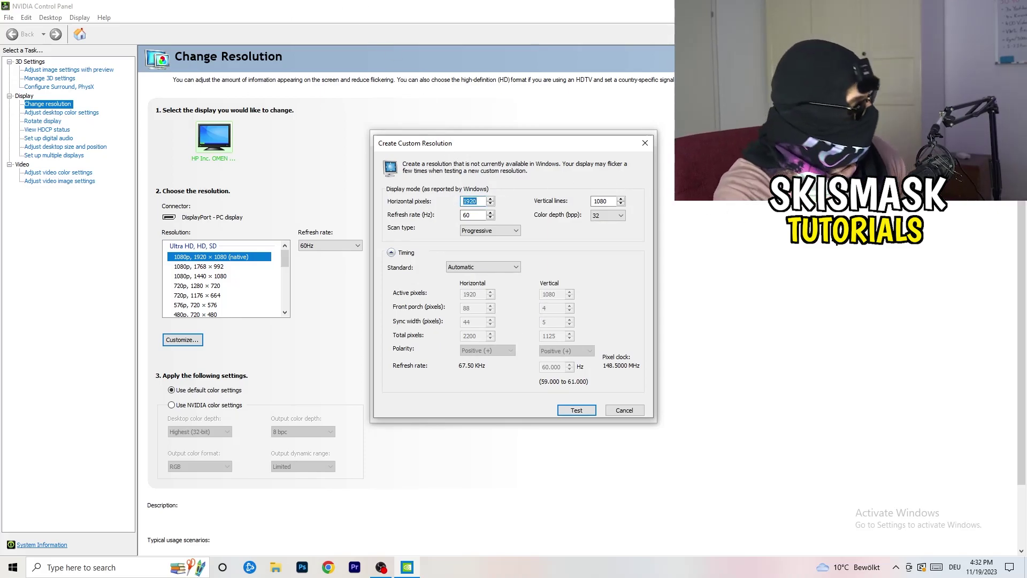
{"action": "type", "text": "1140"}
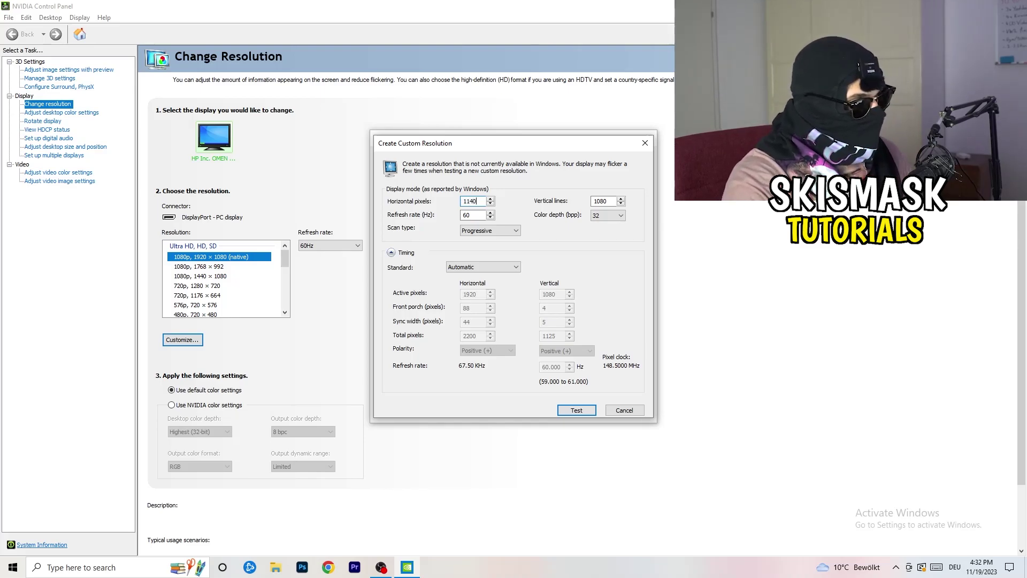
{"action": "key", "text": "BackSpace"}
{"action": "key", "text": "BackSpace"}
{"action": "key", "text": "BackSpace"}
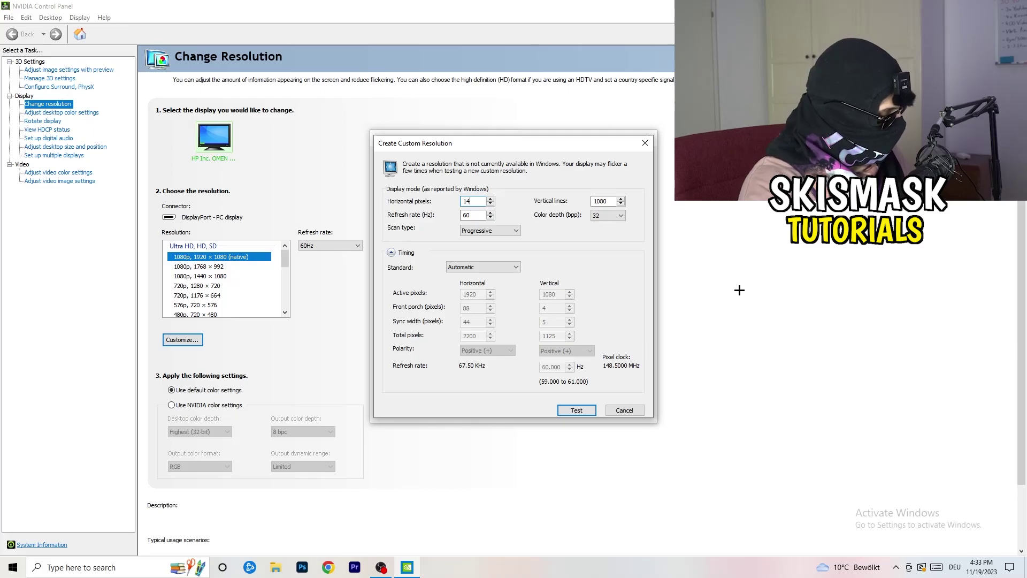
{"action": "type", "text": "440"}
{"action": "left_click", "coordinate": [604, 202]}
{"action": "key", "text": "BackSpace"}
{"action": "key", "text": "BackSpace"}
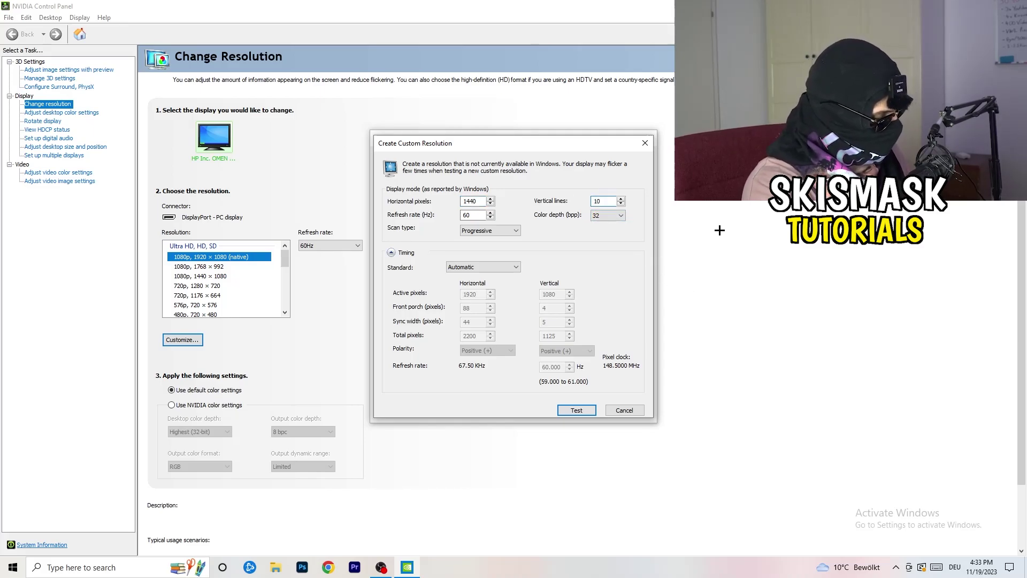
{"action": "type", "text": "40"}
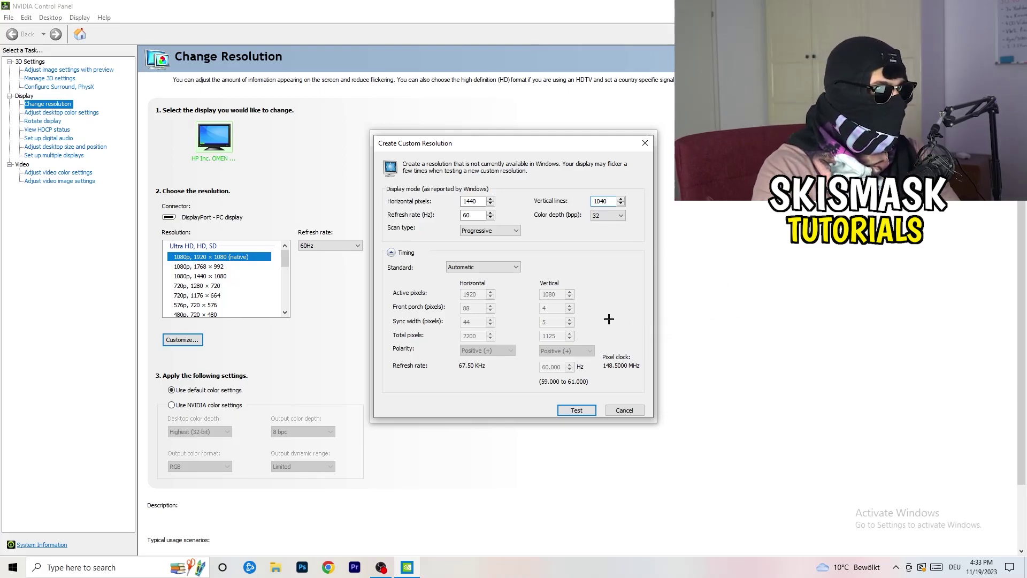
- Keep Progressive scan, choose CVT reduced blank timing, and close both custom resolution windows
{"action": "left_click", "coordinate": [488, 230]}
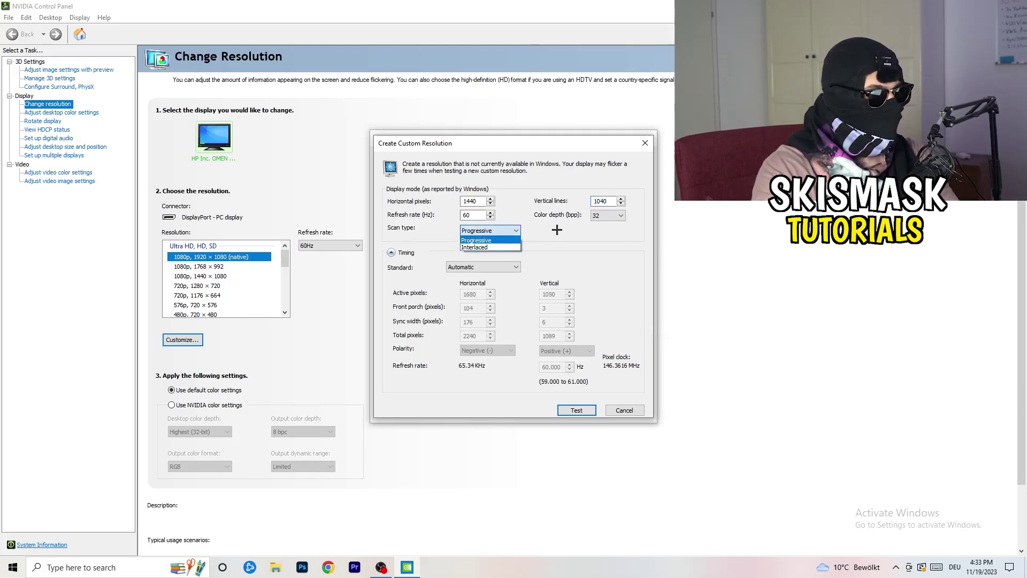
{"action": "left_click", "coordinate": [564, 262]}
{"action": "left_click", "coordinate": [496, 268]}
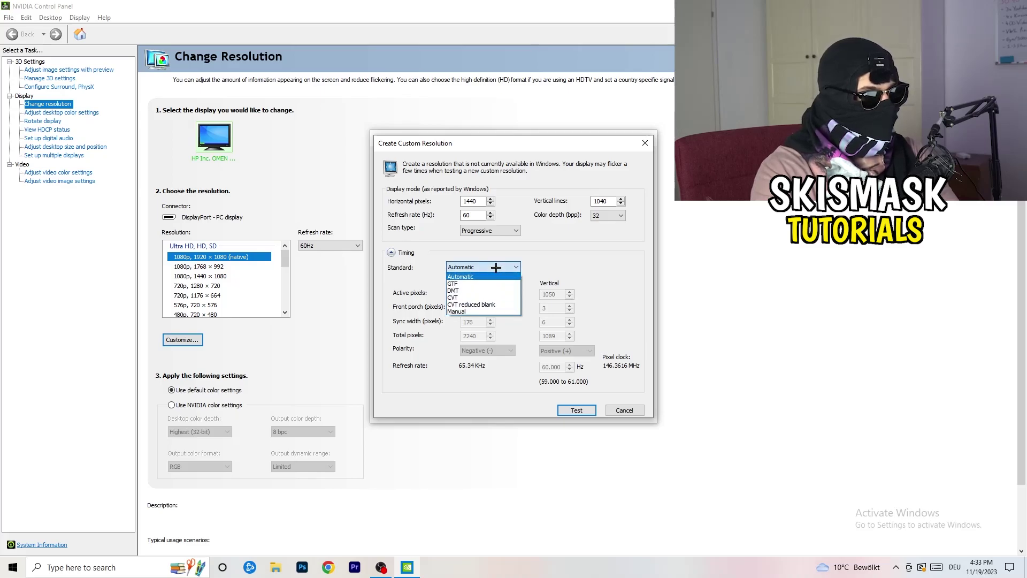
{"action": "left_click", "coordinate": [564, 272]}
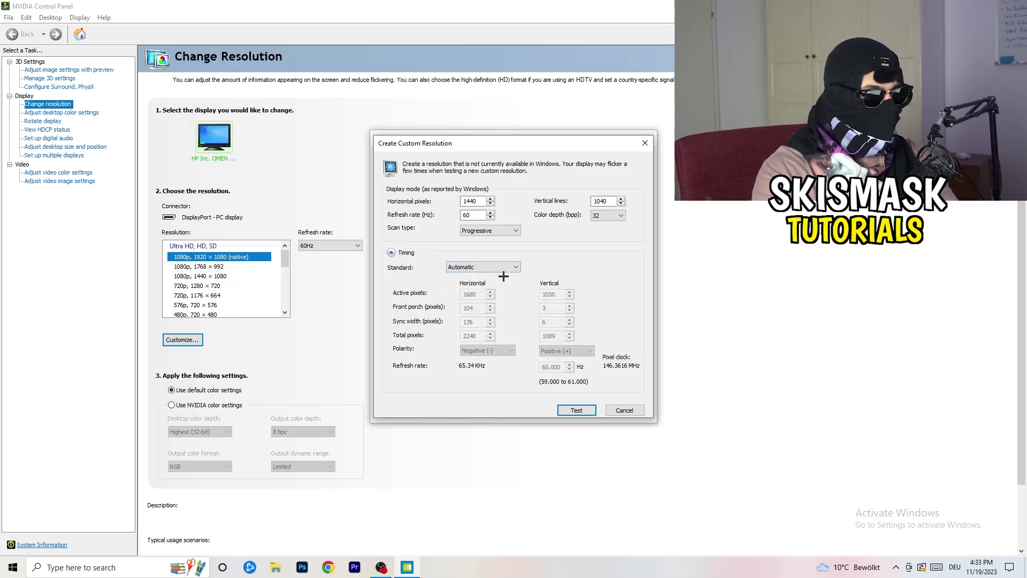
{"action": "left_click", "coordinate": [481, 267]}
{"action": "left_click", "coordinate": [485, 292]}
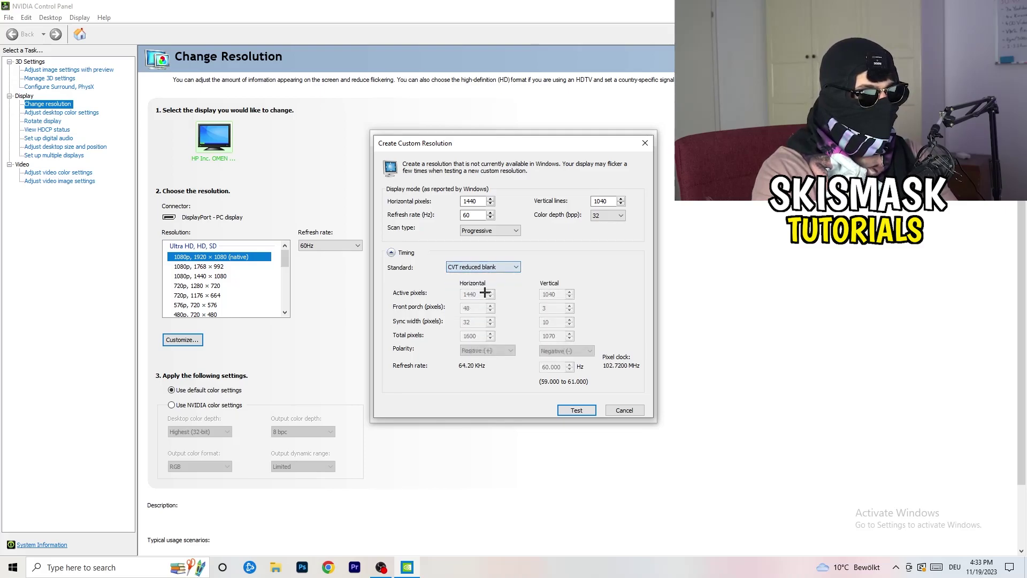
{"action": "left_click", "coordinate": [649, 141]}
{"action": "left_click", "coordinate": [650, 139]}
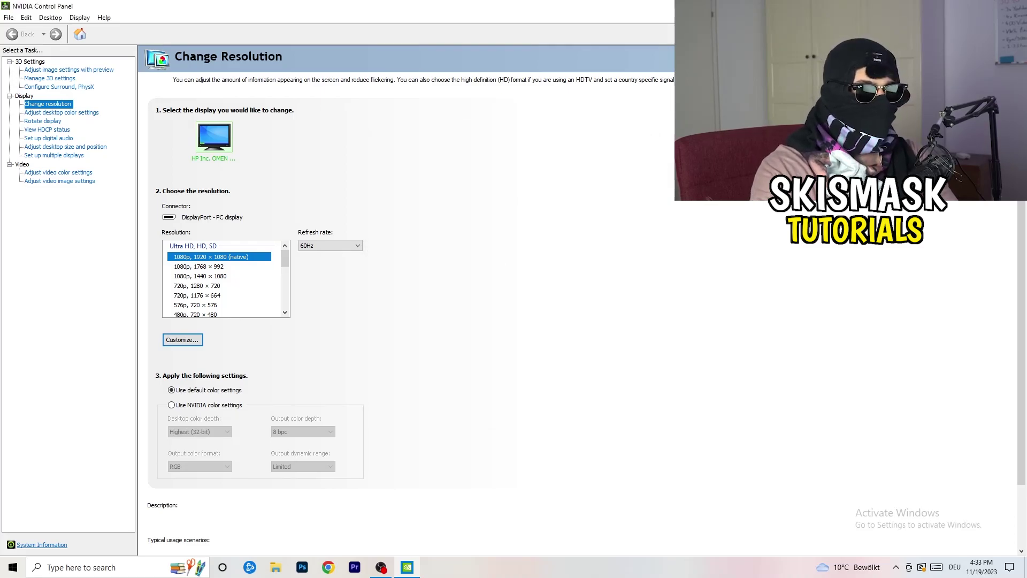
- Close NVIDIA Control Panel and open Windows Settings on the System Display page
{"action": "key", "text": "alt+F4"}
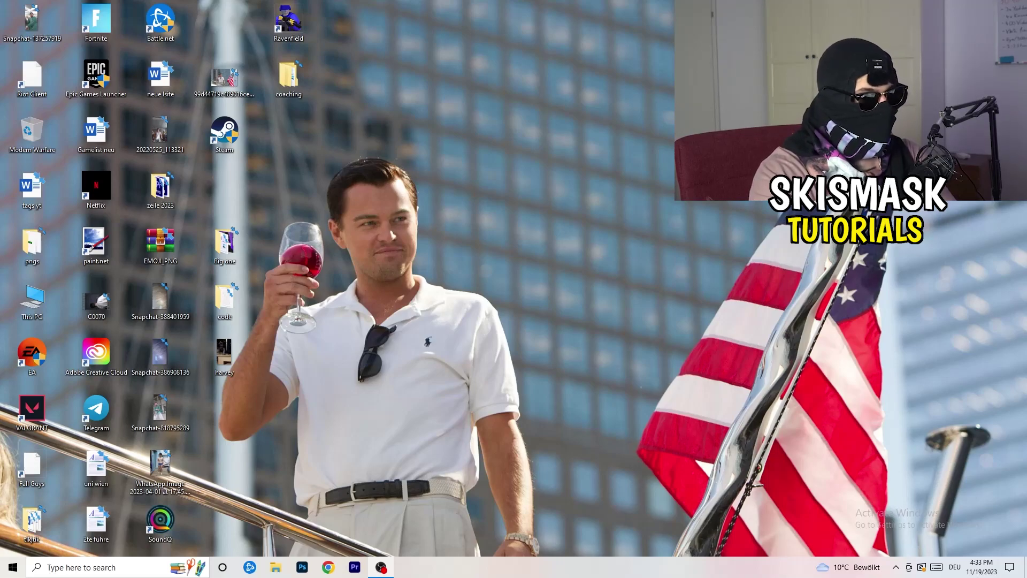
{"action": "left_click", "coordinate": [13, 567]}
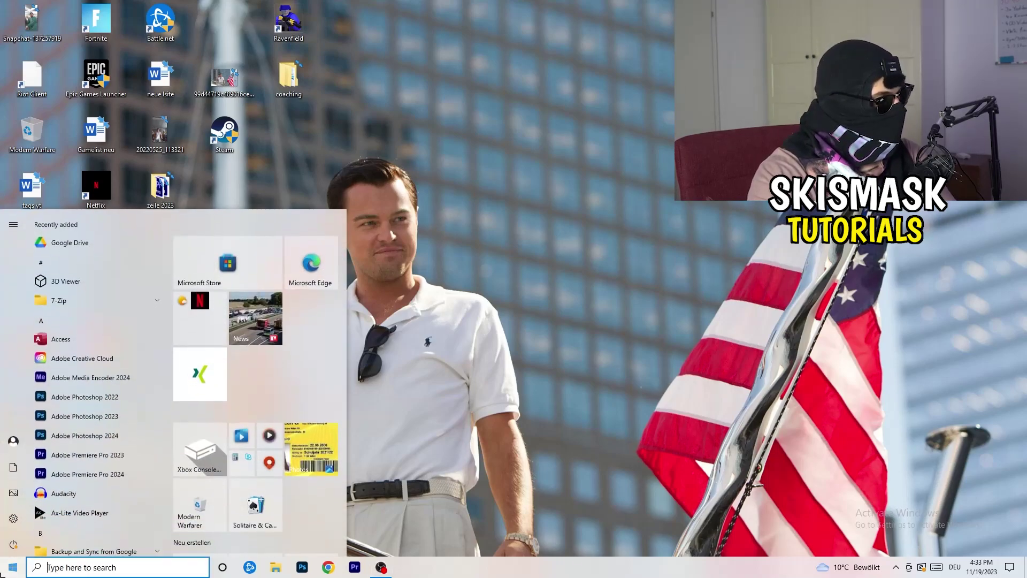
{"action": "left_click", "coordinate": [15, 518]}
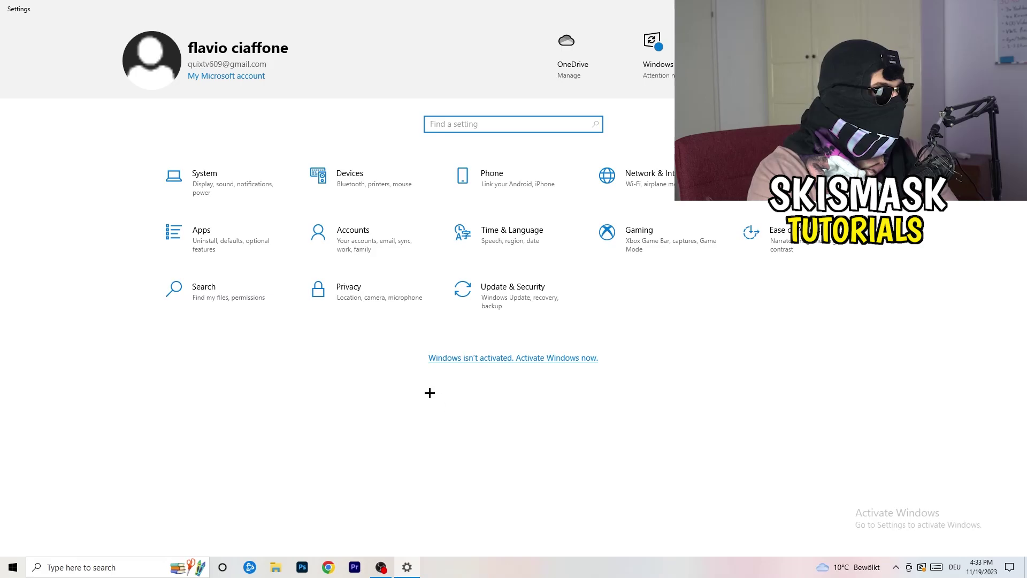
{"action": "left_click", "coordinate": [226, 193]}
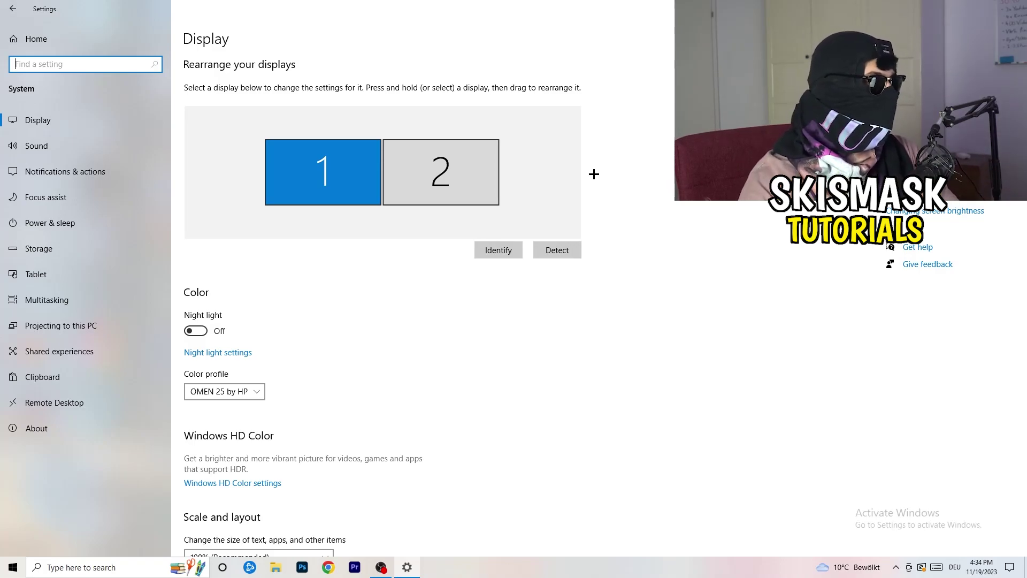
{"action": "scroll", "coordinate": [342, 264], "scroll_direction": "down", "scroll_amount": 4}
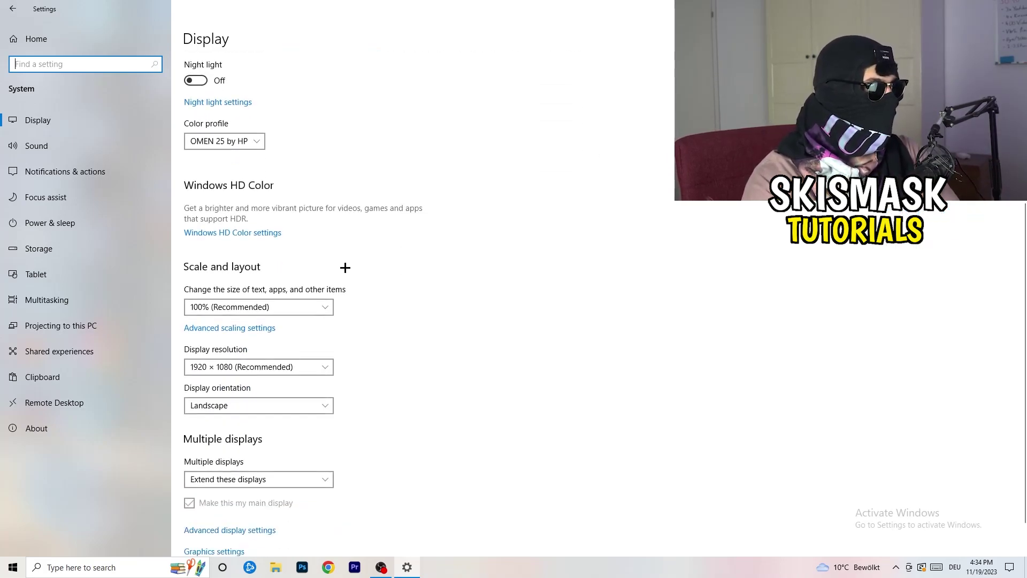
{"action": "left_click", "coordinate": [241, 139]}
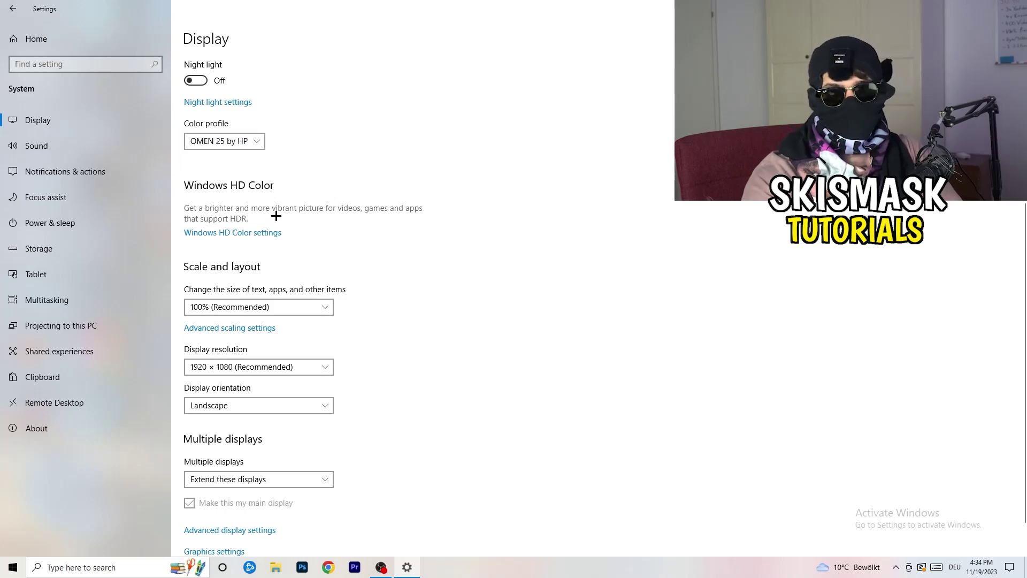
{"action": "scroll", "coordinate": [259, 220], "scroll_direction": "down", "scroll_amount": 1}
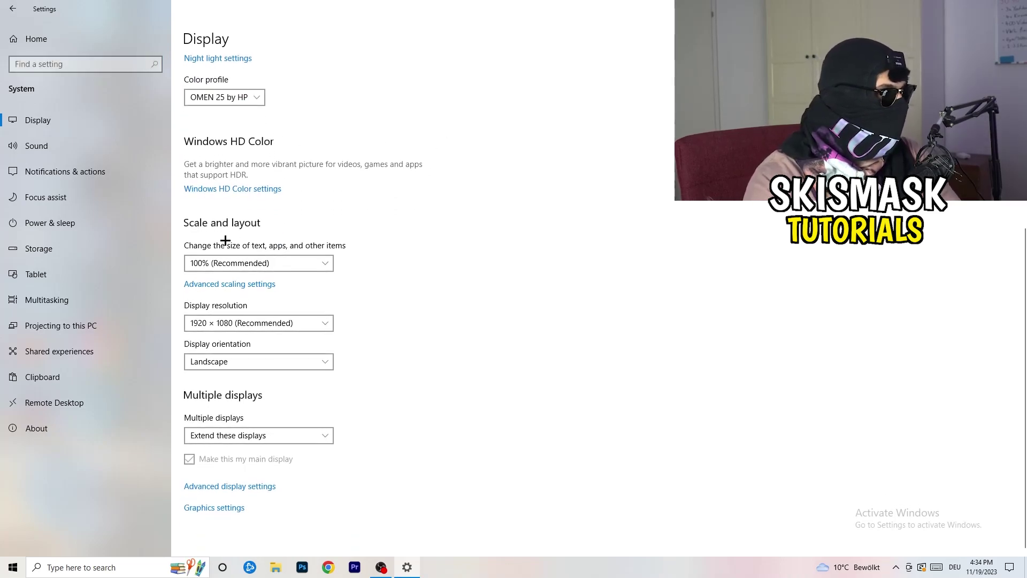
{"action": "left_click", "coordinate": [317, 262]}
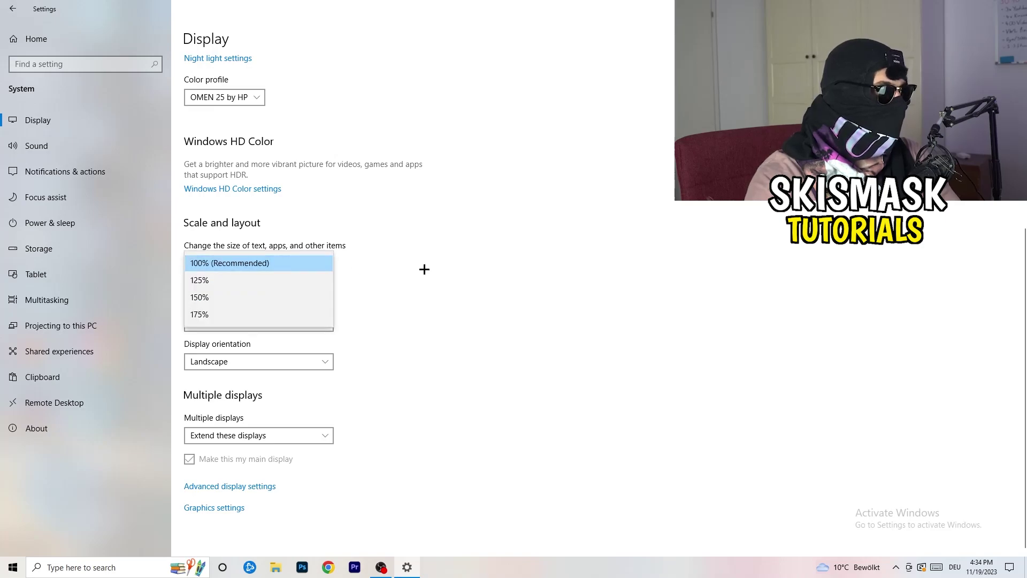
{"action": "left_click", "coordinate": [503, 251]}
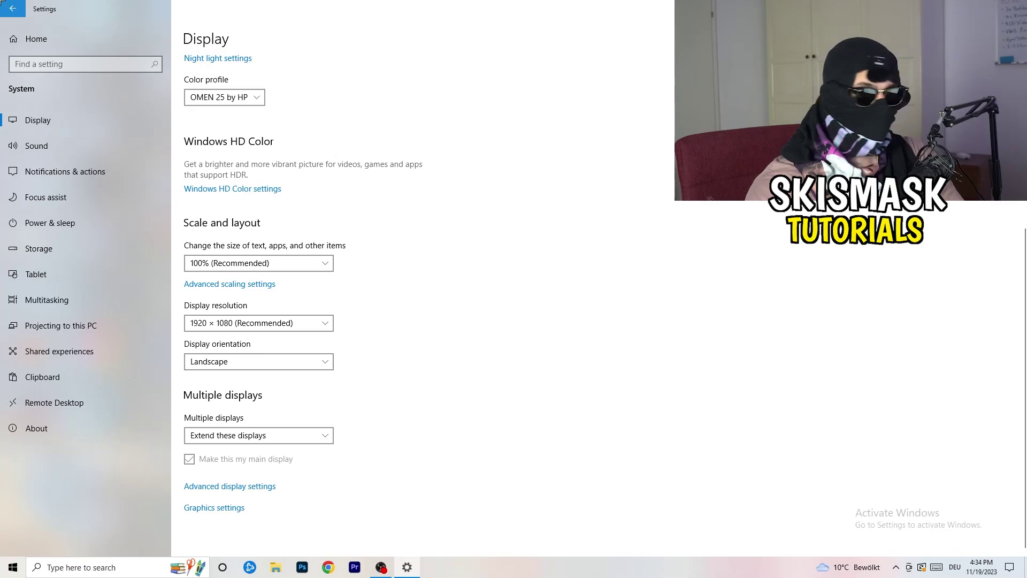
- Go back to the Settings home and open the Gaming section
{"action": "left_click", "coordinate": [12, 8]}
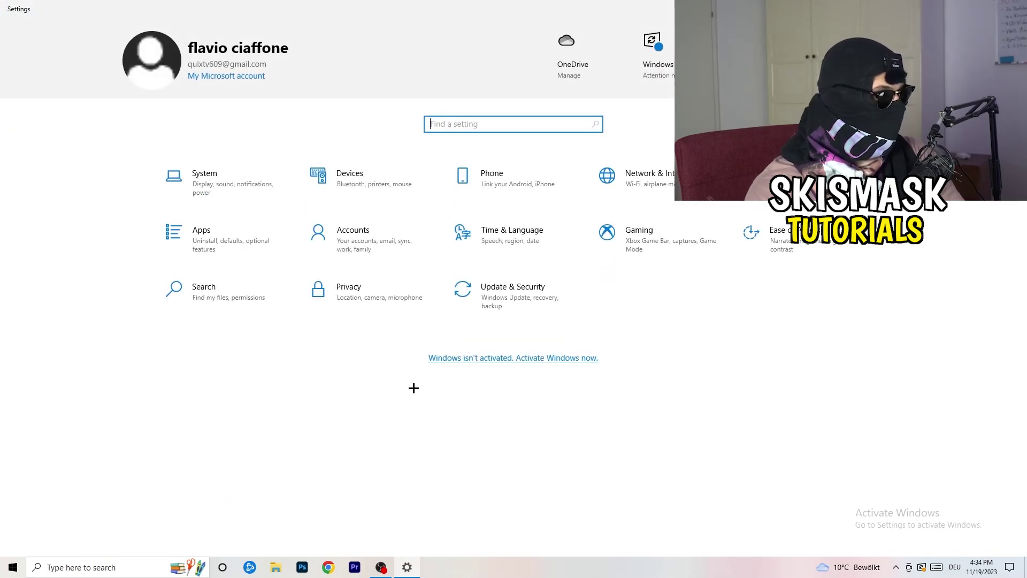
{"action": "left_click", "coordinate": [684, 253]}
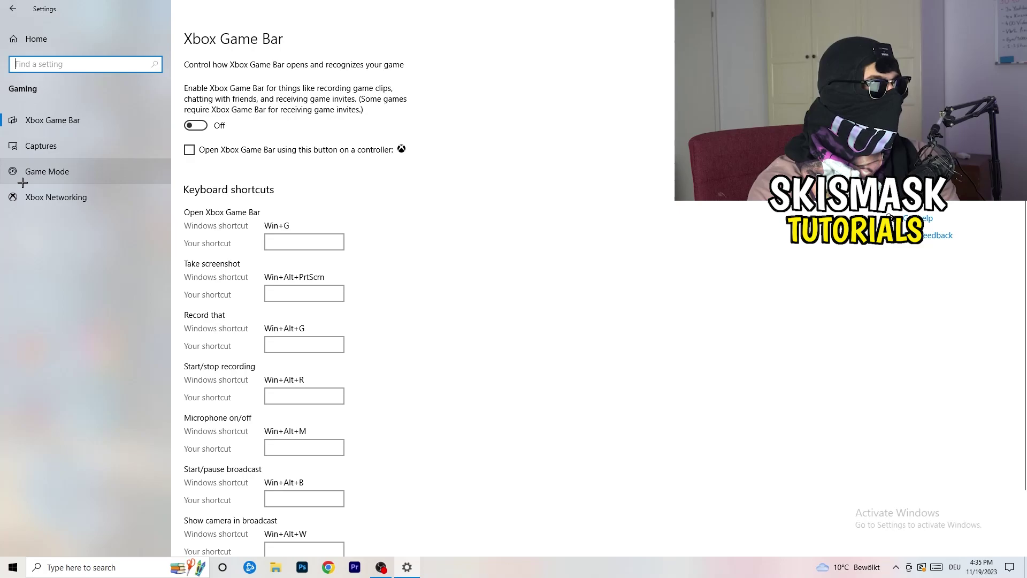
- Open the Game Mode page and confirm Game Mode is On
{"action": "left_click", "coordinate": [59, 170]}
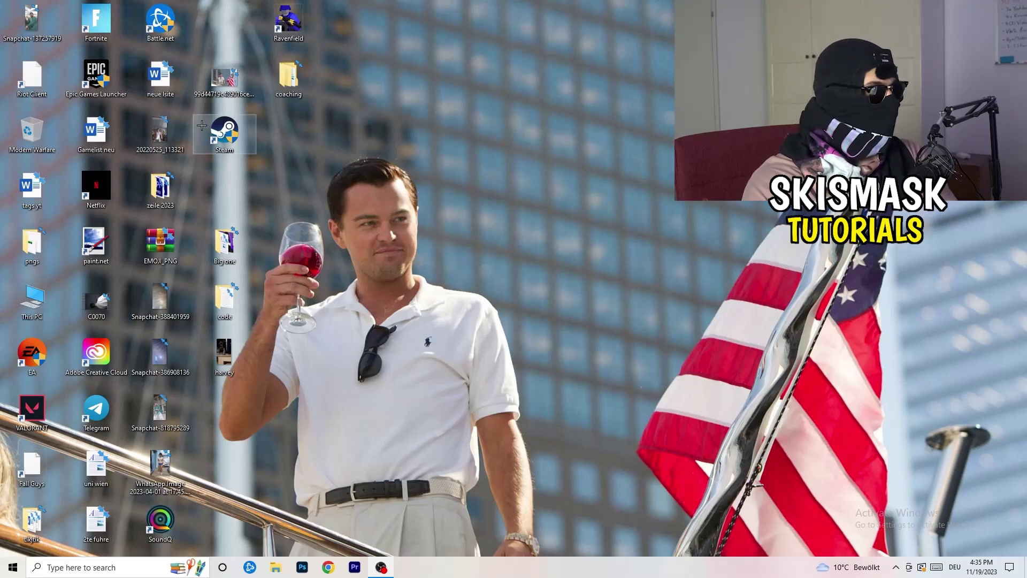
- Set the Steam shortcut to Windows 8 compatibility mode with Run as administrator and save
{"action": "left_click_drag", "start_coordinate": [225, 137], "coordinate": [544, 219]}
{"action": "right_click", "coordinate": [546, 186]}
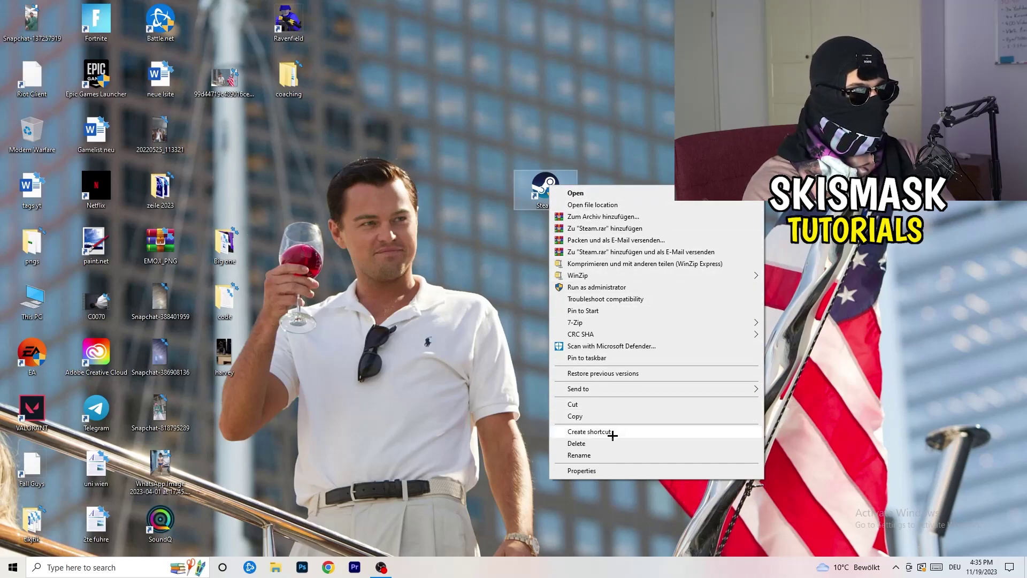
{"action": "left_click", "coordinate": [618, 471]}
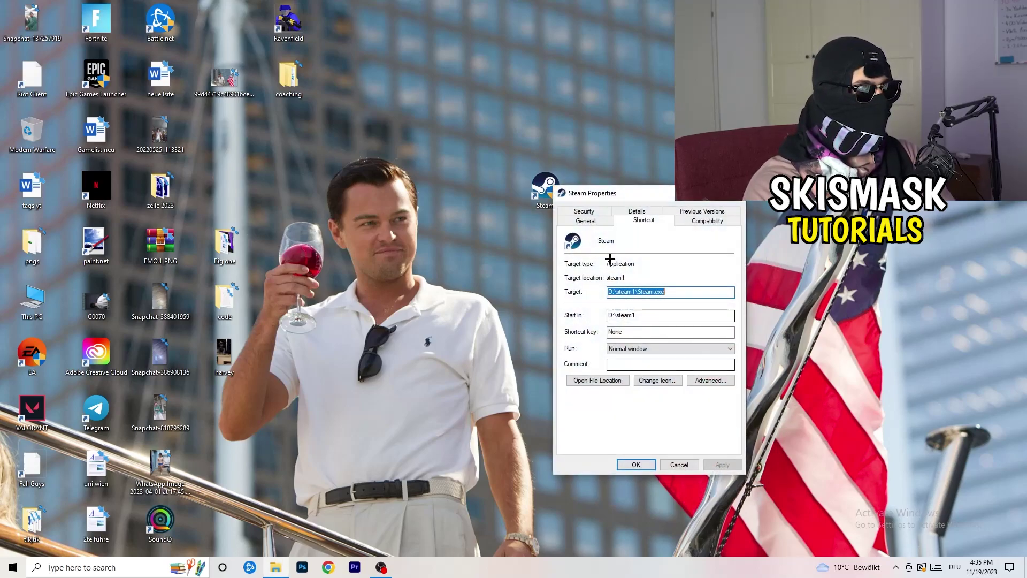
{"action": "left_click_drag", "start_coordinate": [605, 194], "coordinate": [441, 102]}
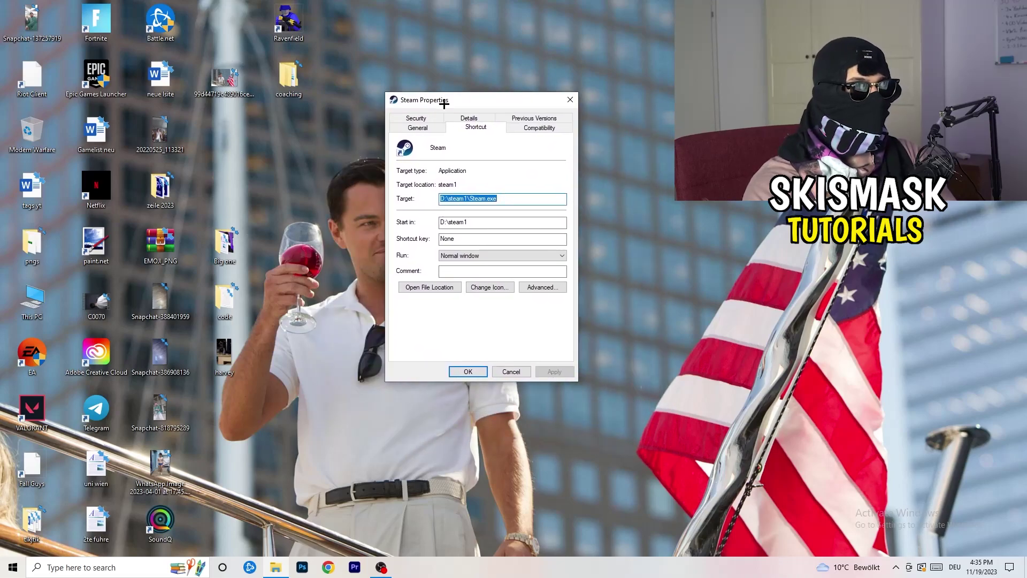
{"action": "left_click", "coordinate": [543, 129]}
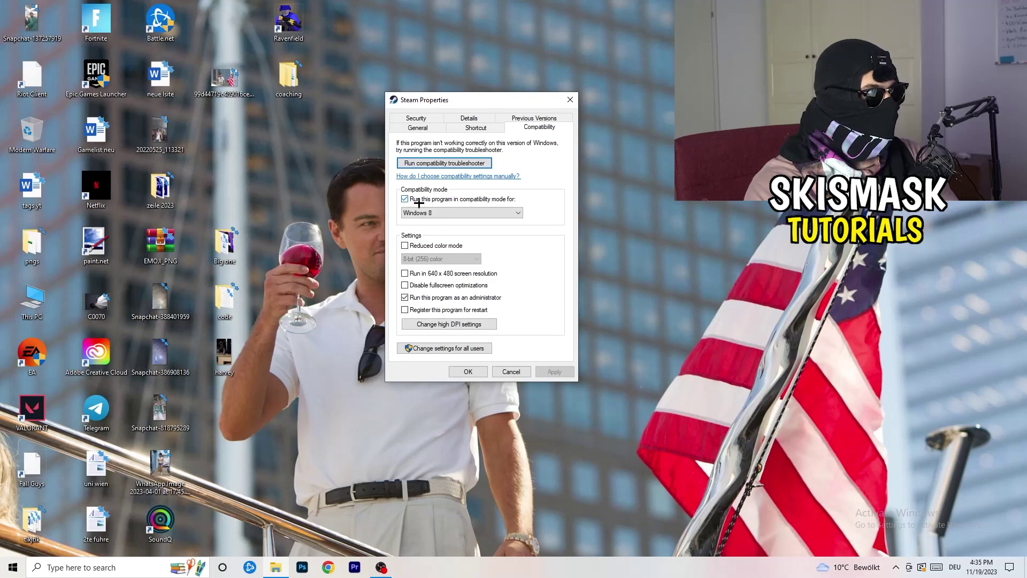
{"action": "left_click", "coordinate": [484, 211]}
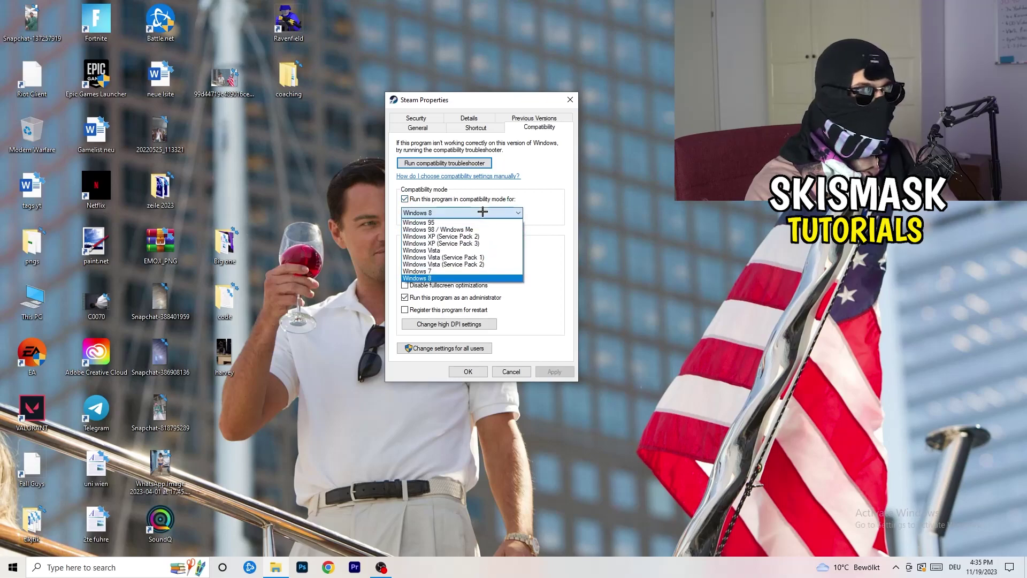
{"action": "left_click", "coordinate": [571, 204]}
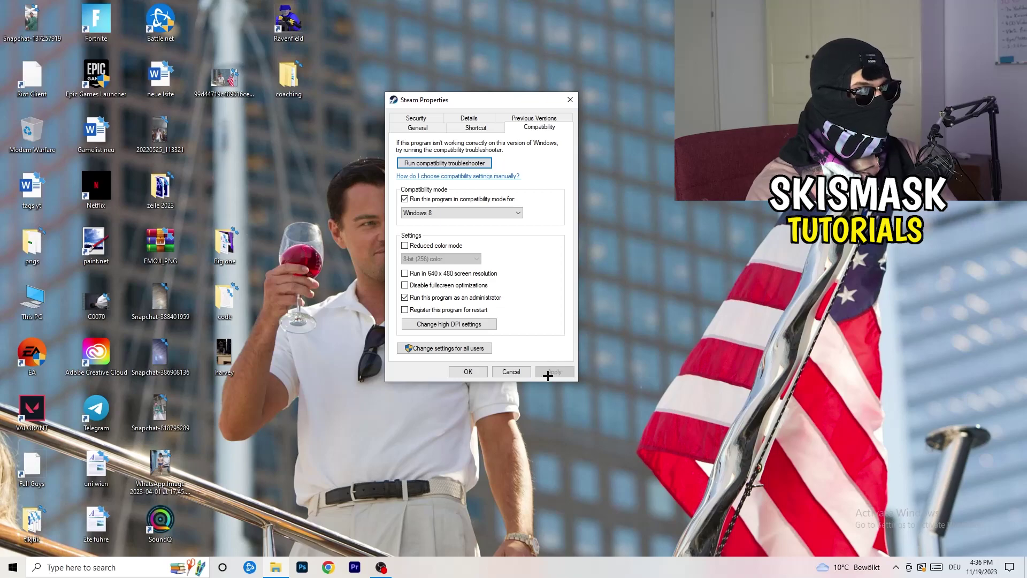
{"action": "left_click", "coordinate": [468, 371]}
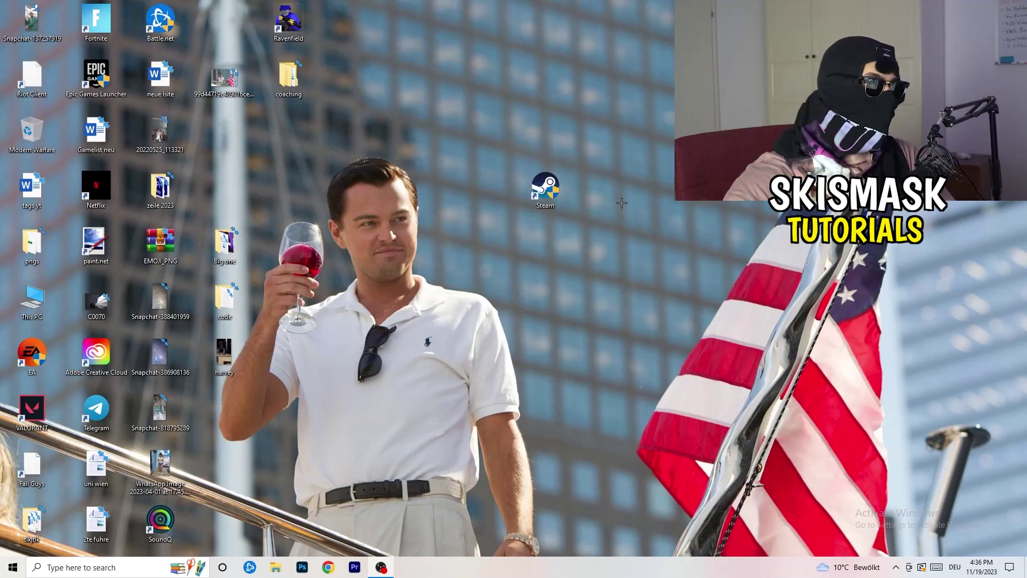
- Verify Steam's Windows 8 and administrator compatibility settings, then drag the shortcut back into the icon column
{"action": "left_click_drag", "start_coordinate": [559, 200], "coordinate": [494, 200]}
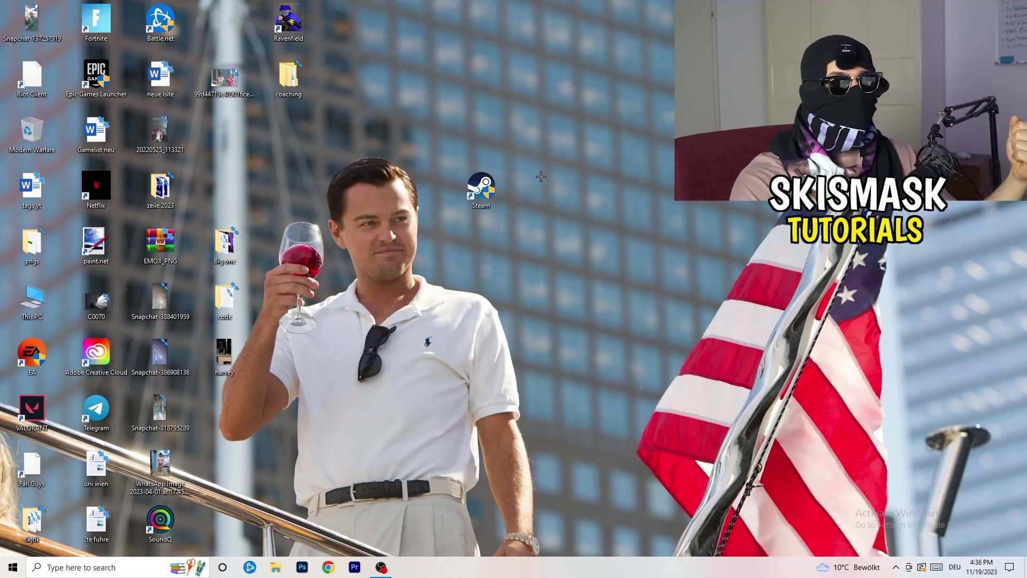
{"action": "left_click_drag", "start_coordinate": [493, 189], "coordinate": [370, 182]}
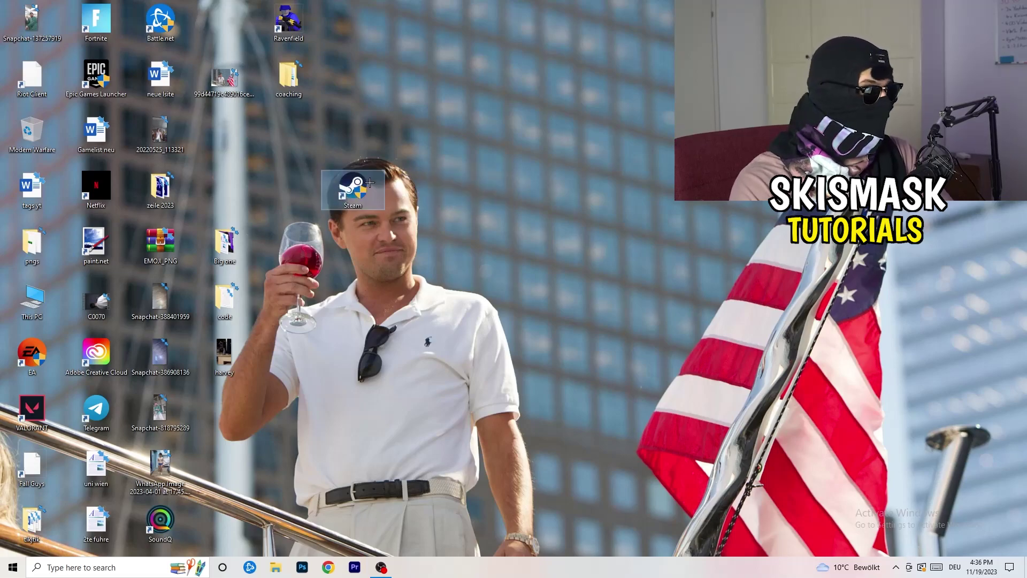
{"action": "right_click", "coordinate": [353, 185]}
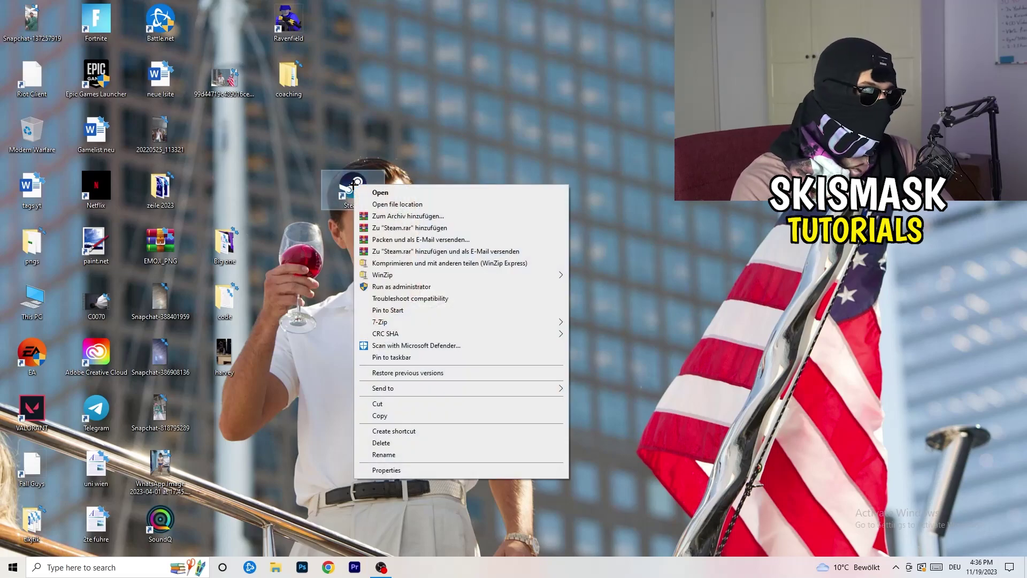
{"action": "left_click", "coordinate": [391, 470]}
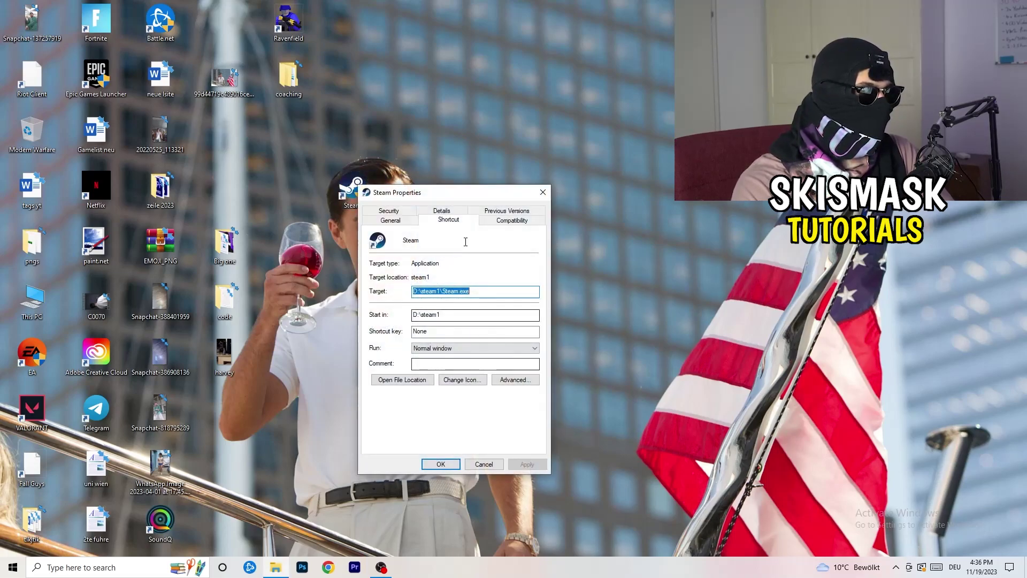
{"action": "left_click", "coordinate": [507, 218]}
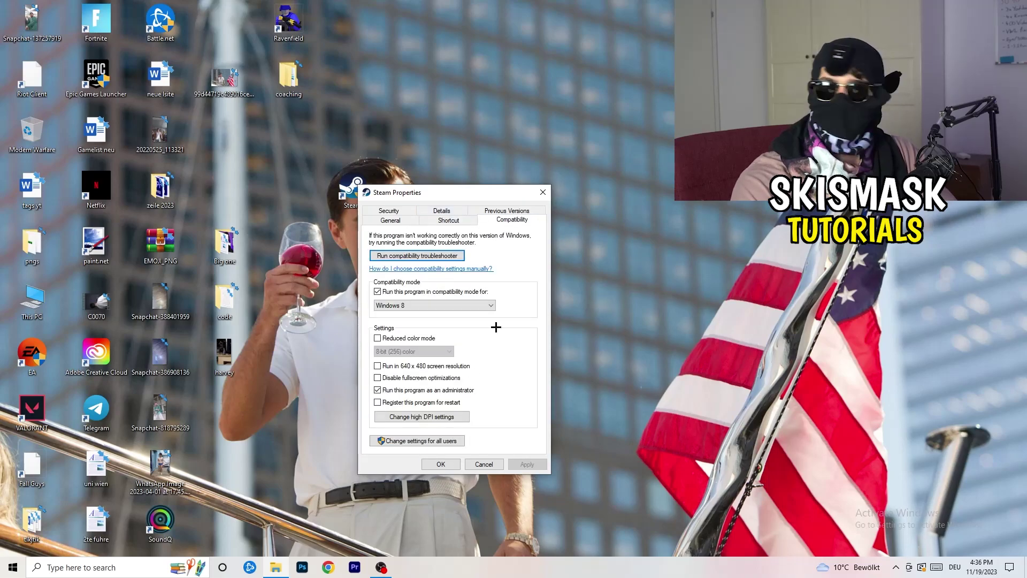
{"action": "left_click", "coordinate": [543, 192]}
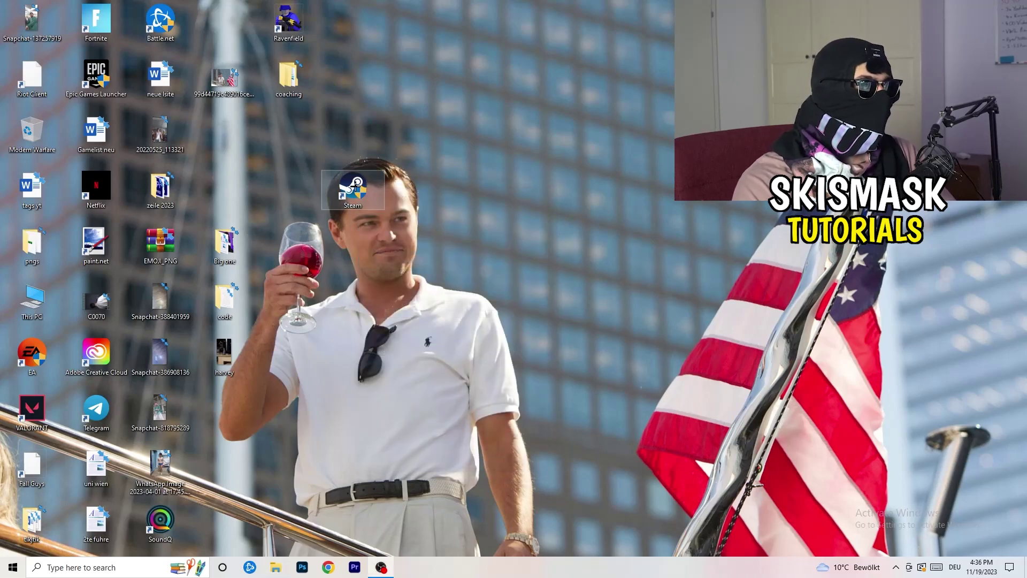
{"action": "left_click_drag", "start_coordinate": [225, 130], "coordinate": [224, 130]}
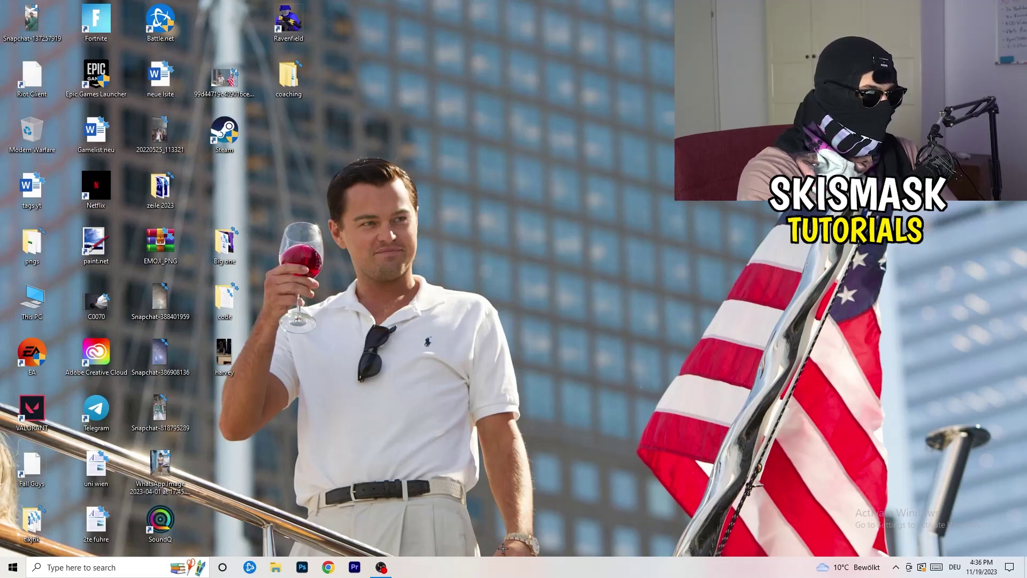
{"action": "left_click_drag", "start_coordinate": [505, 561], "coordinate": [548, 569]}
- Launch Task Manager from the taskbar, maximize it, and switch to the Details list
{"action": "right_click", "coordinate": [548, 569]}
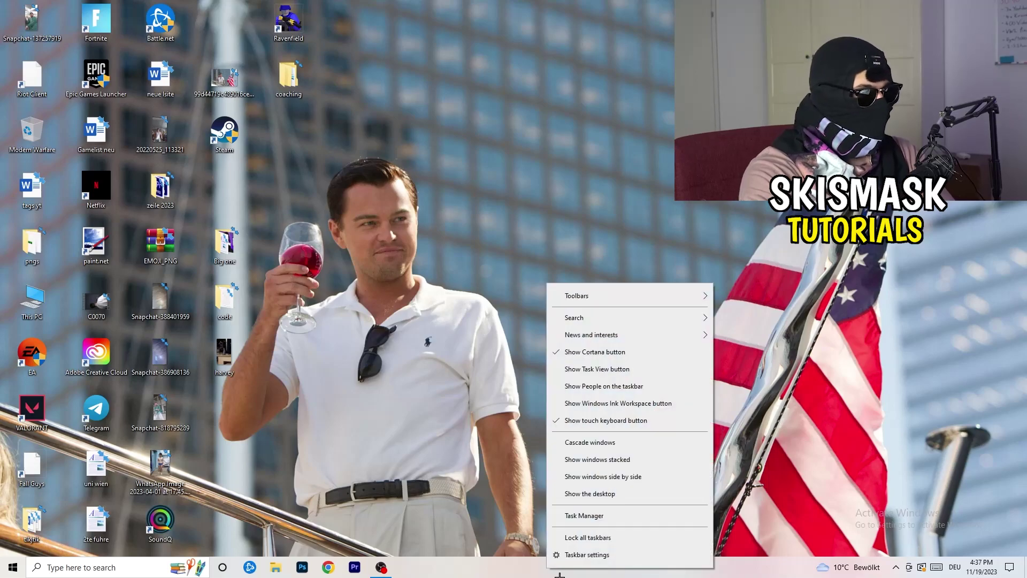
{"action": "left_click", "coordinate": [594, 556]}
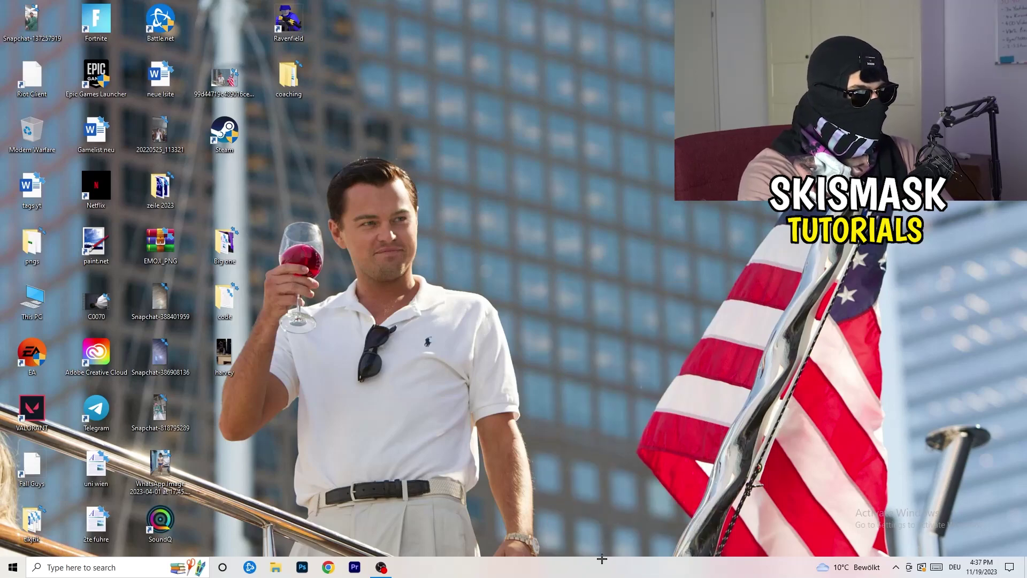
{"action": "left_click", "coordinate": [604, 19]}
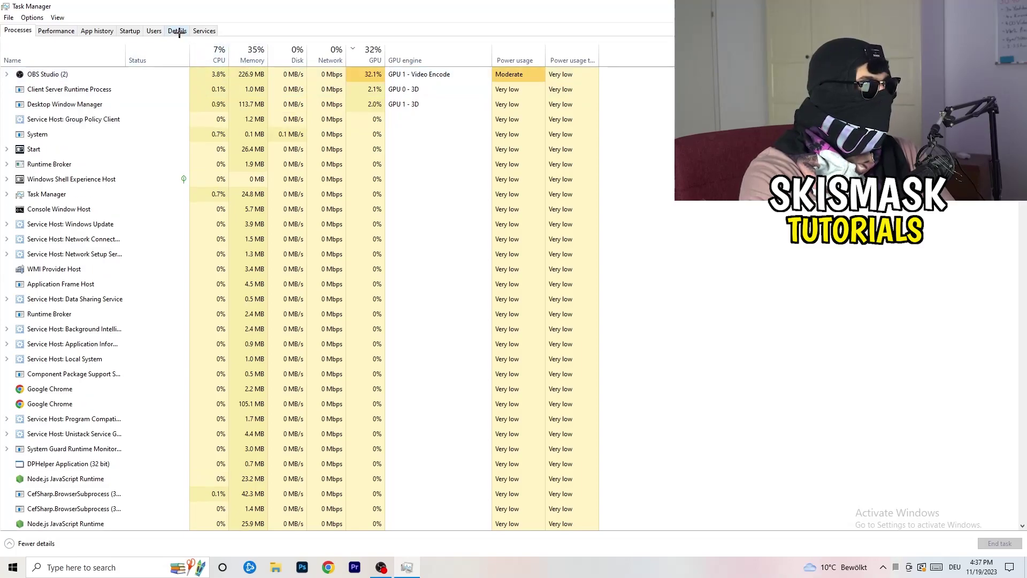
{"action": "left_click", "coordinate": [179, 32]}
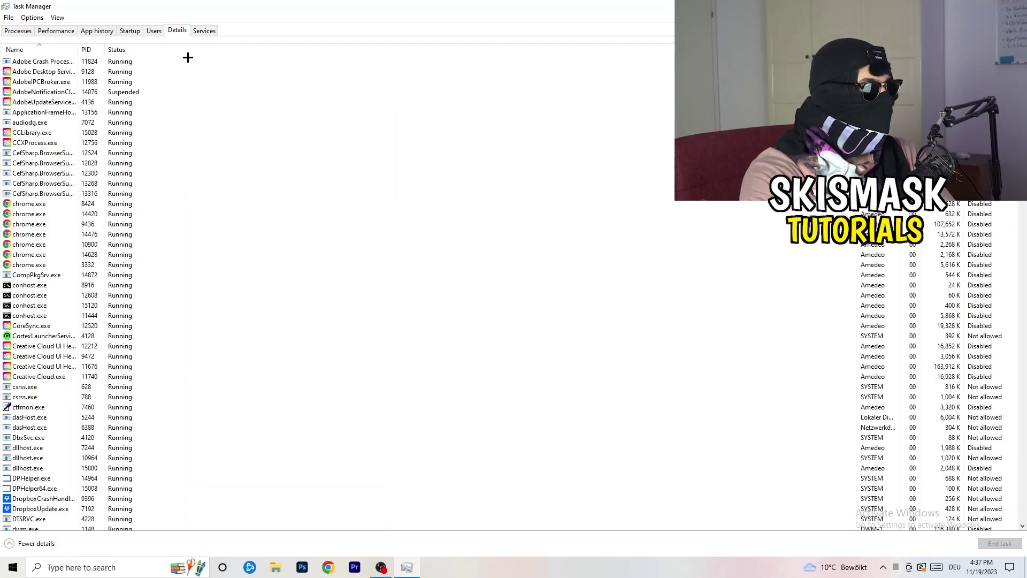
- Show the Set priority choices for Creative Cloud UI Helper, currently at Normal
{"action": "right_click", "coordinate": [30, 356]}
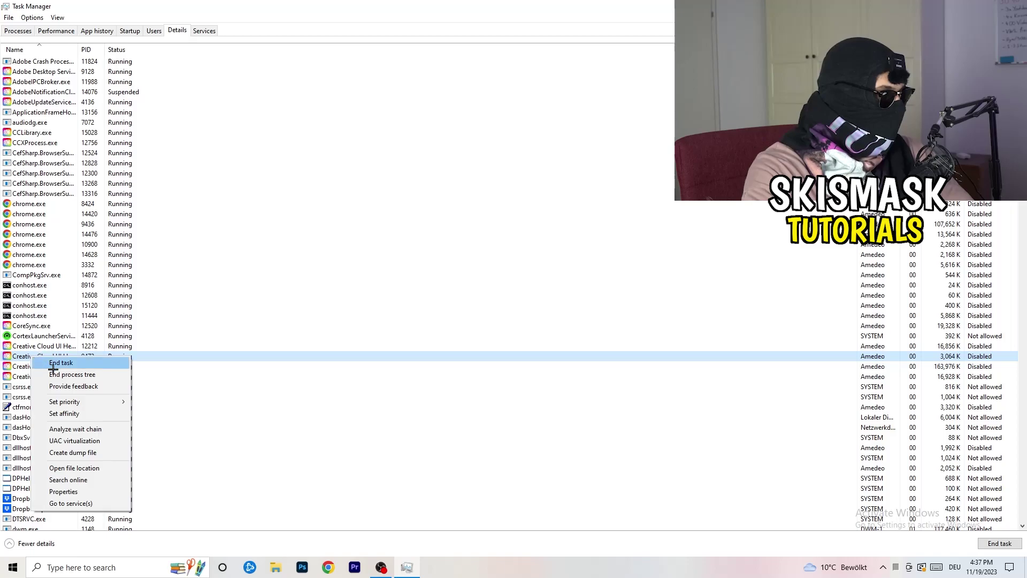
{"action": "mouse_move", "coordinate": [126, 400]}
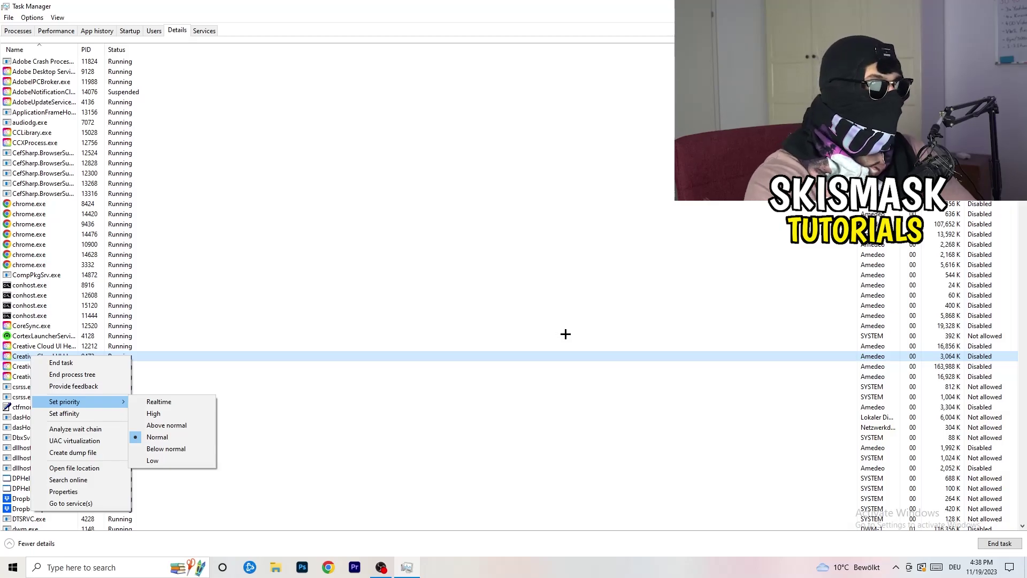
- Dismiss the priority menu and close Task Manager with Alt+F4, leaving priority unchanged
{"action": "key", "text": "Escape"}
{"action": "key", "text": "alt+F4"}
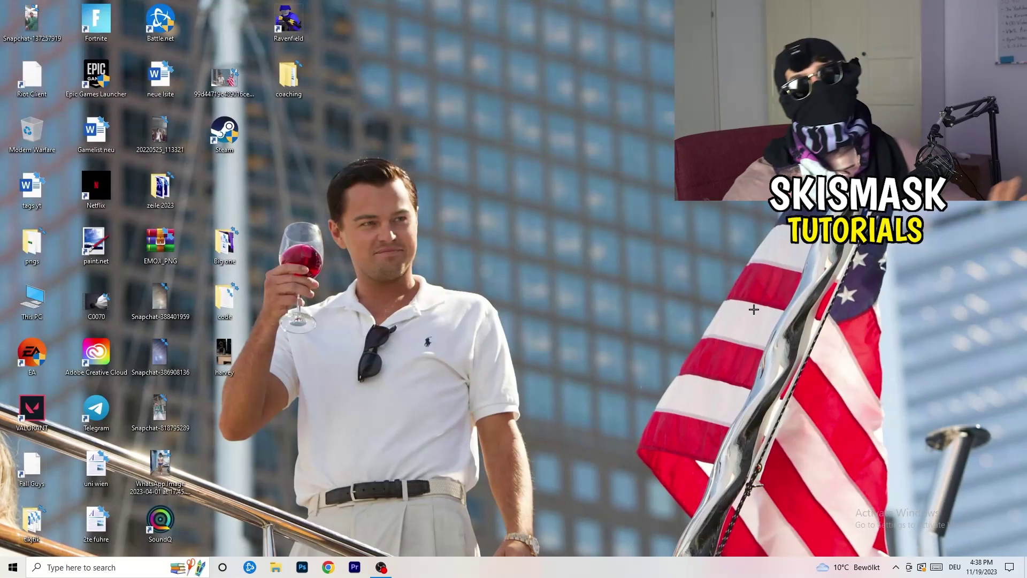